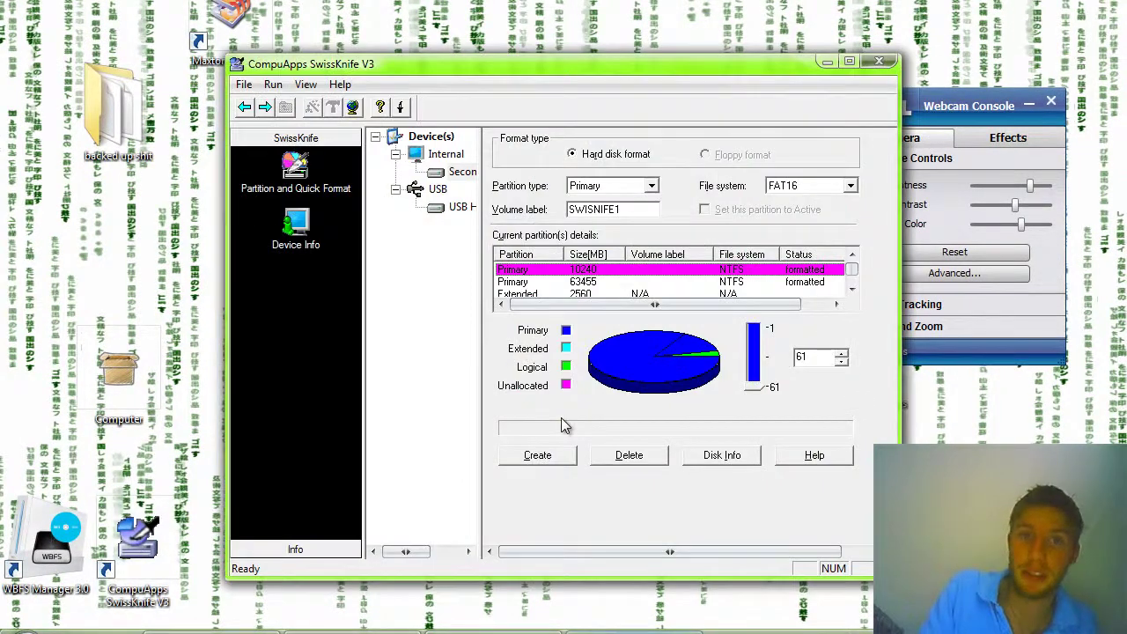
Inspect the USB hard disk's primary partition in SwissKnife and open its SWISNIFE1 (G:) drive from Computer.
left_click(460, 207)
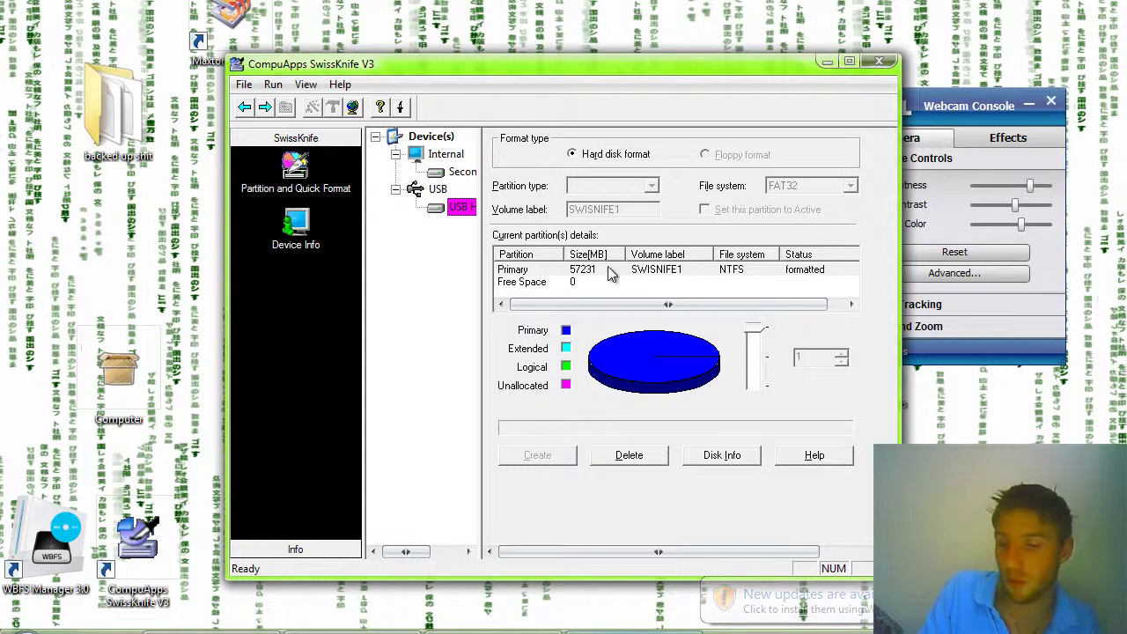
left_click(298, 172)
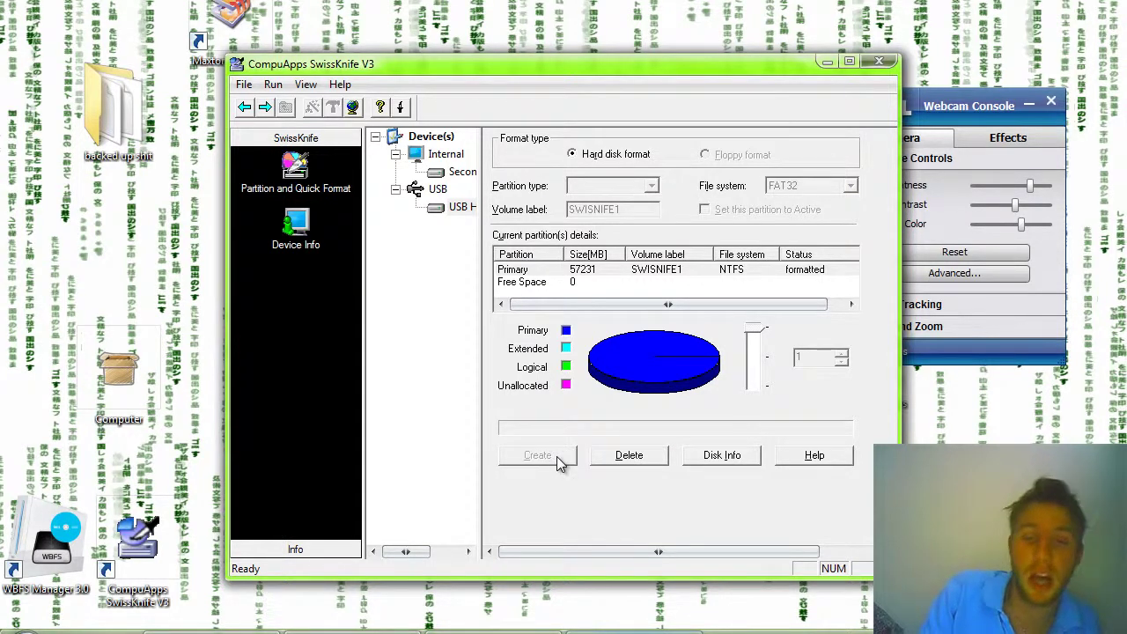
left_click(584, 271)
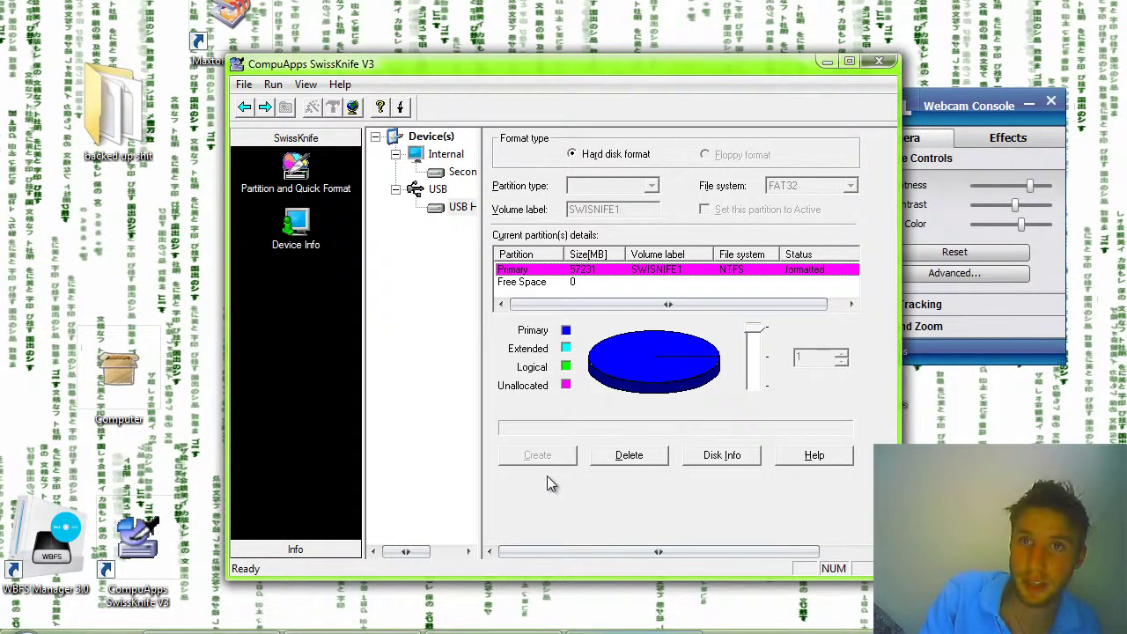
left_click(766, 267)
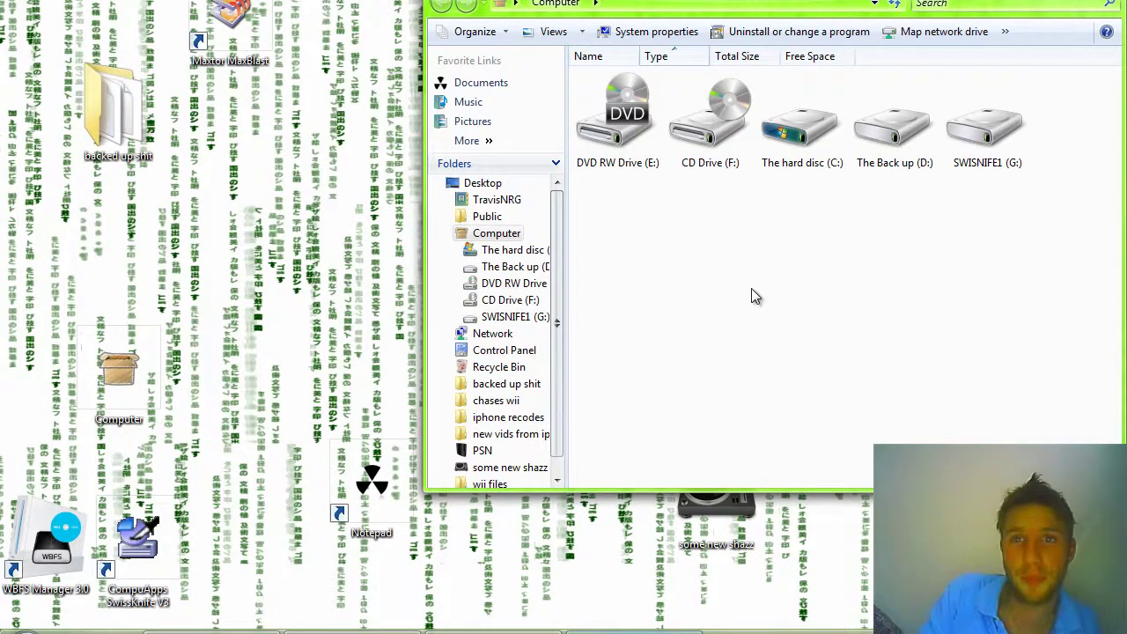
double_click(993, 157)
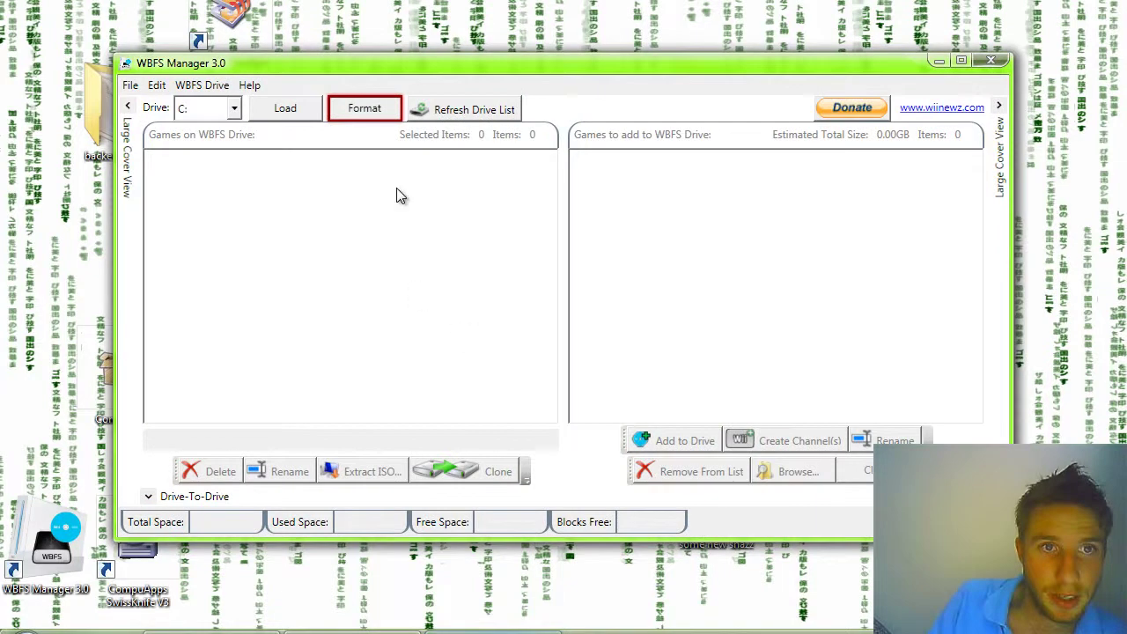
Choose drive G: in WBFS Manager and try to load it.
left_click(237, 111)
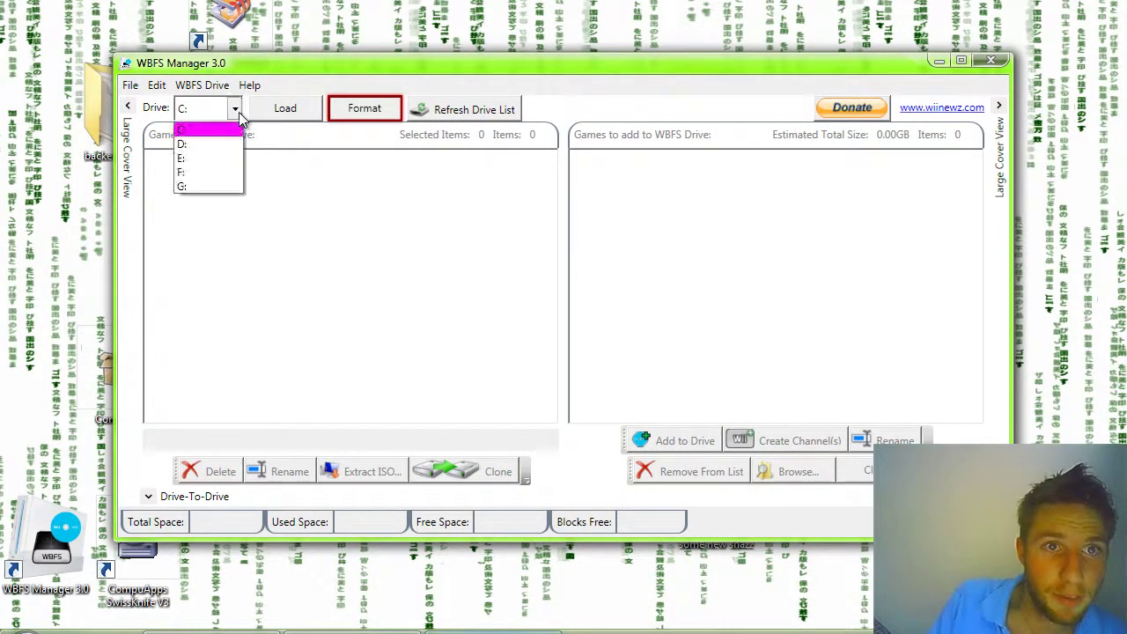
left_click(208, 189)
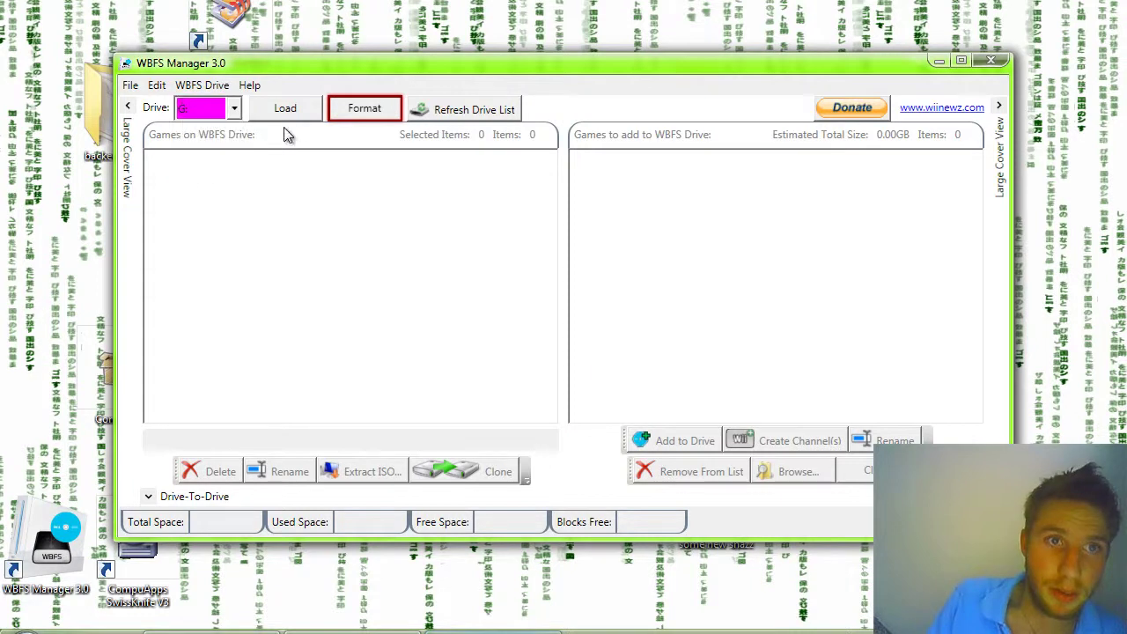
left_click(308, 115)
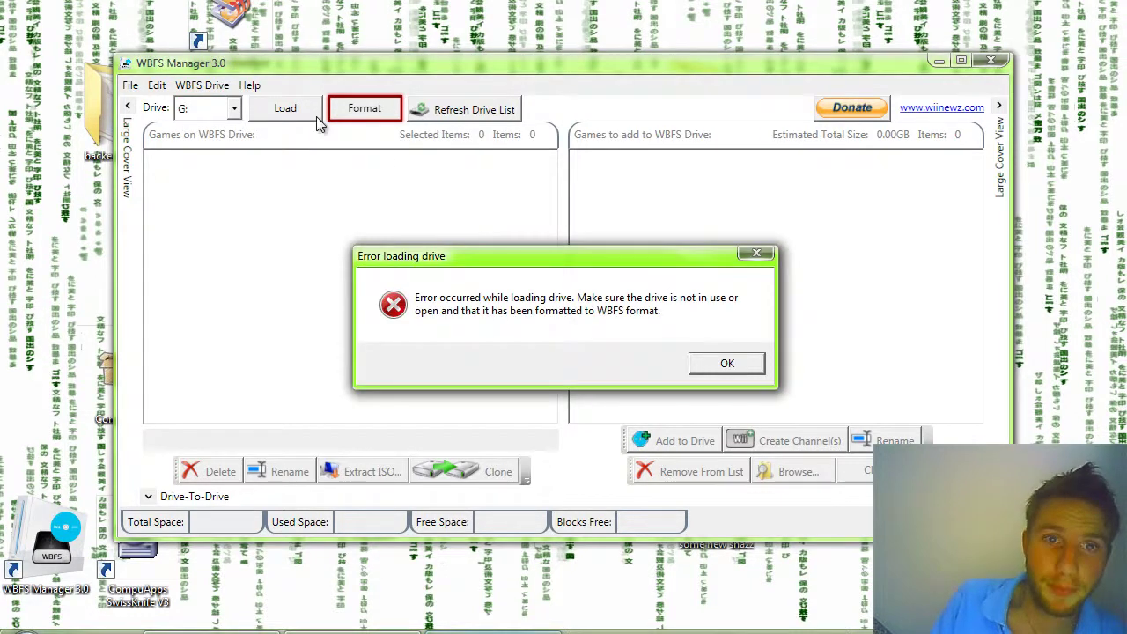
left_click(713, 368)
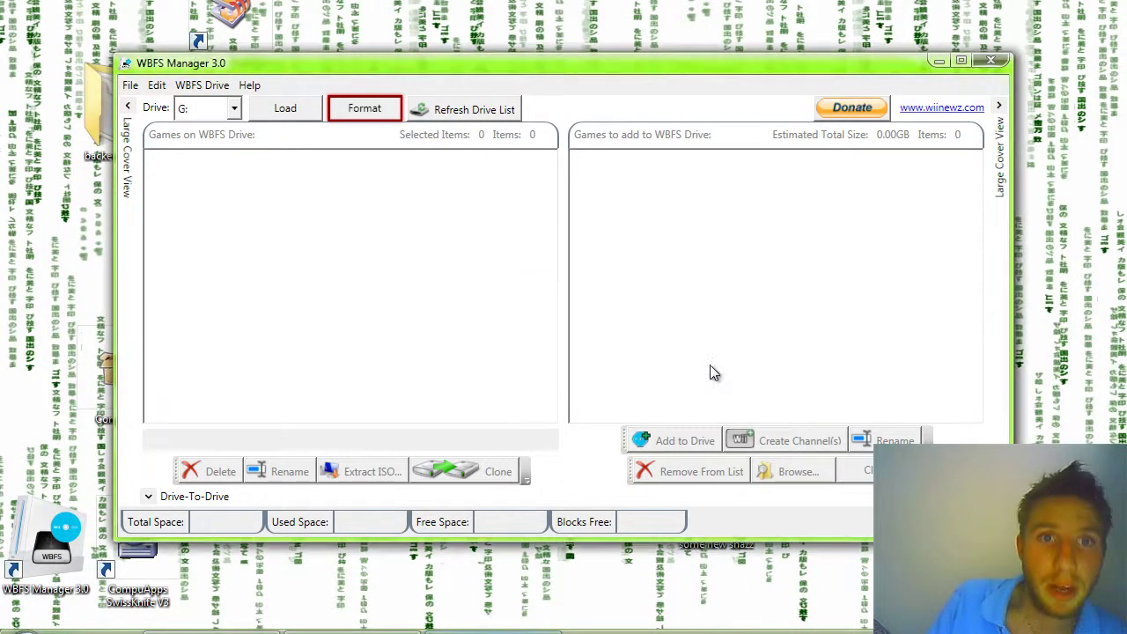
Try twice to format drive G: as a WBFS drive, and try loading it again.
left_click(383, 112)
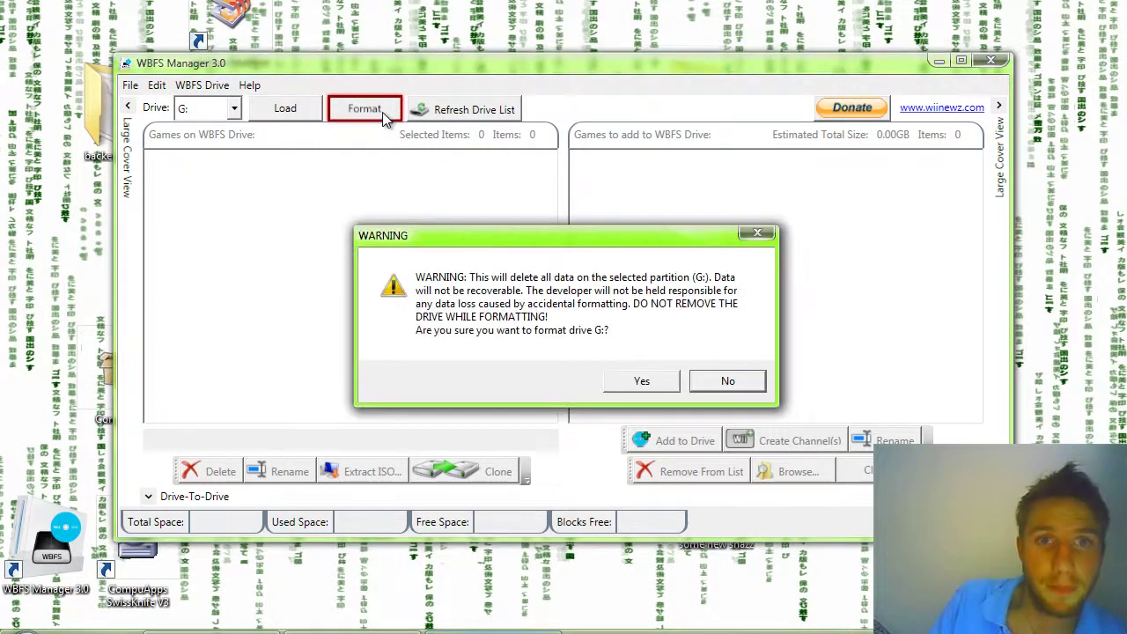
left_click(649, 384)
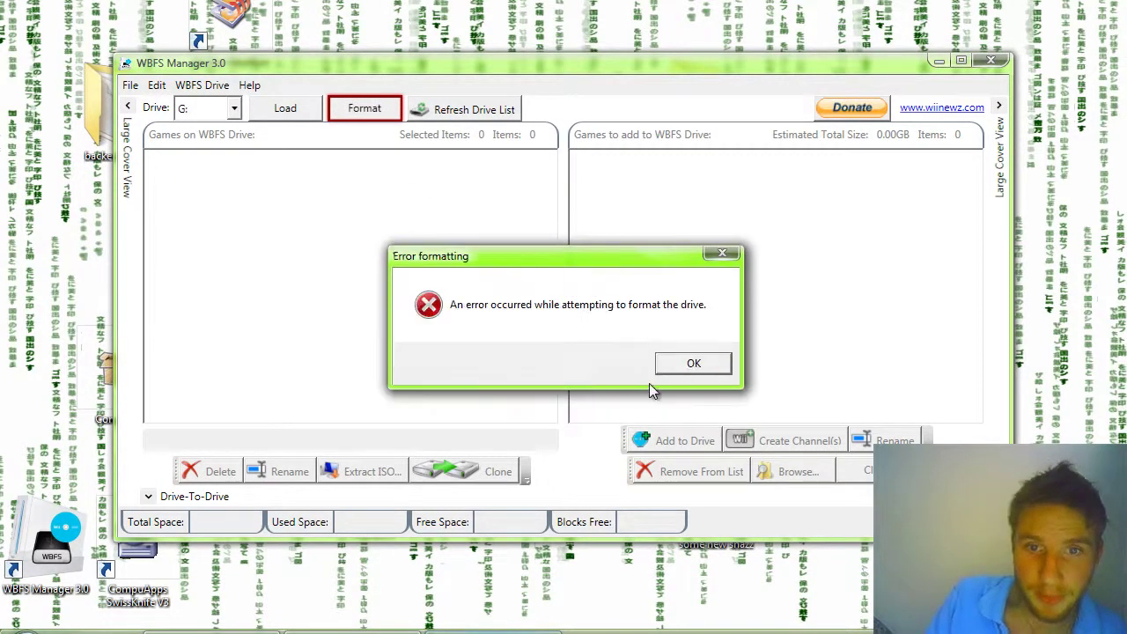
left_click(695, 368)
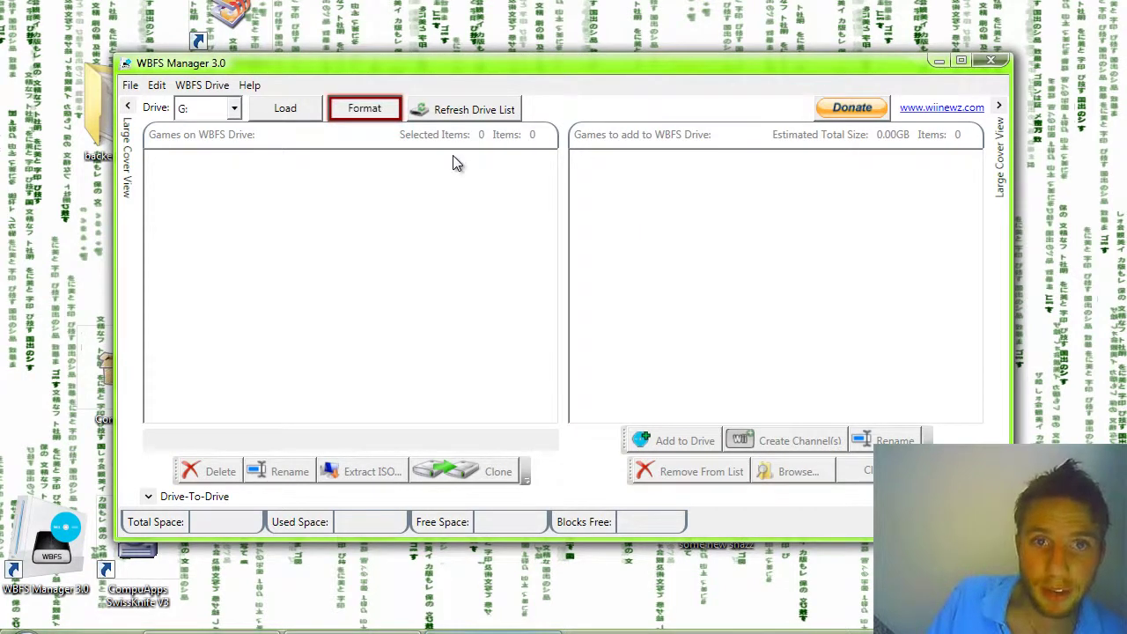
left_click(364, 114)
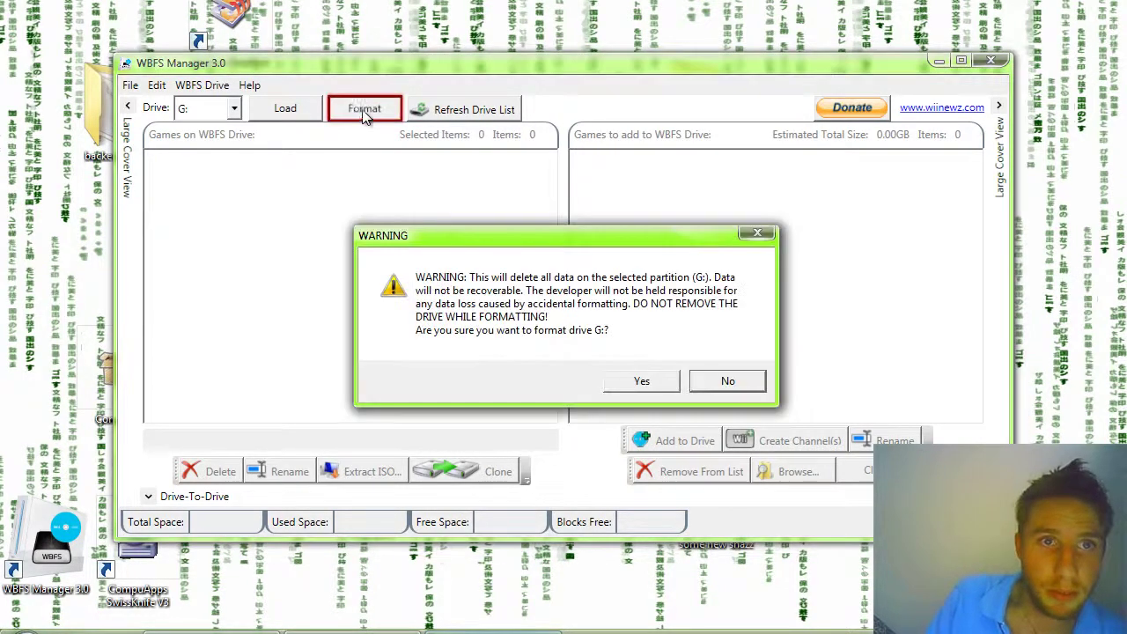
left_click(642, 383)
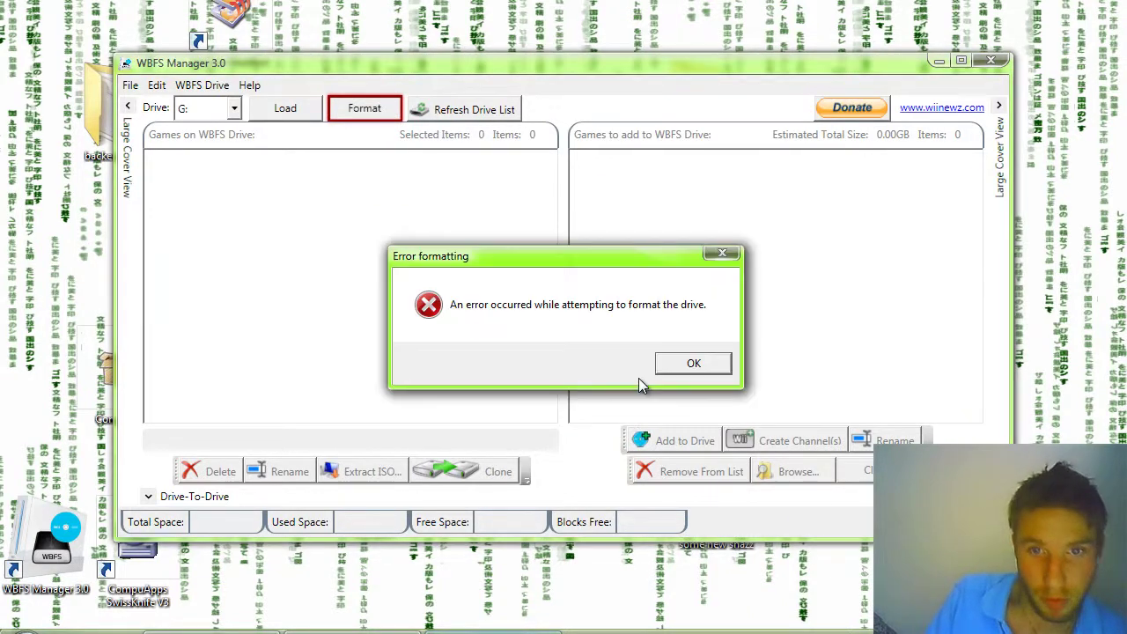
left_click(711, 363)
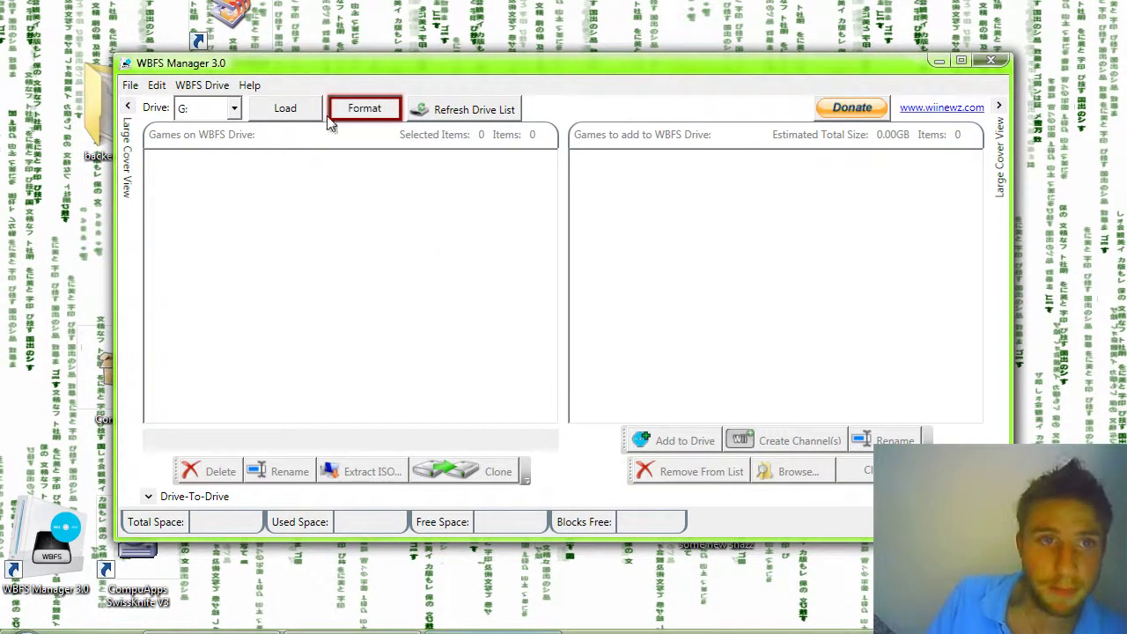
left_click(280, 113)
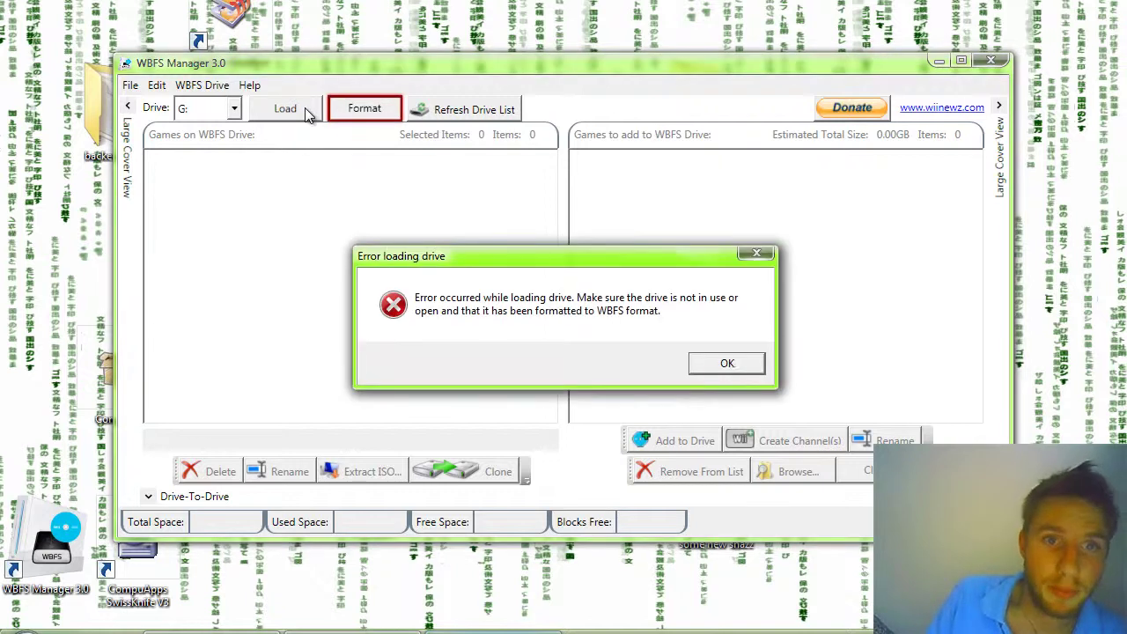
left_click(727, 364)
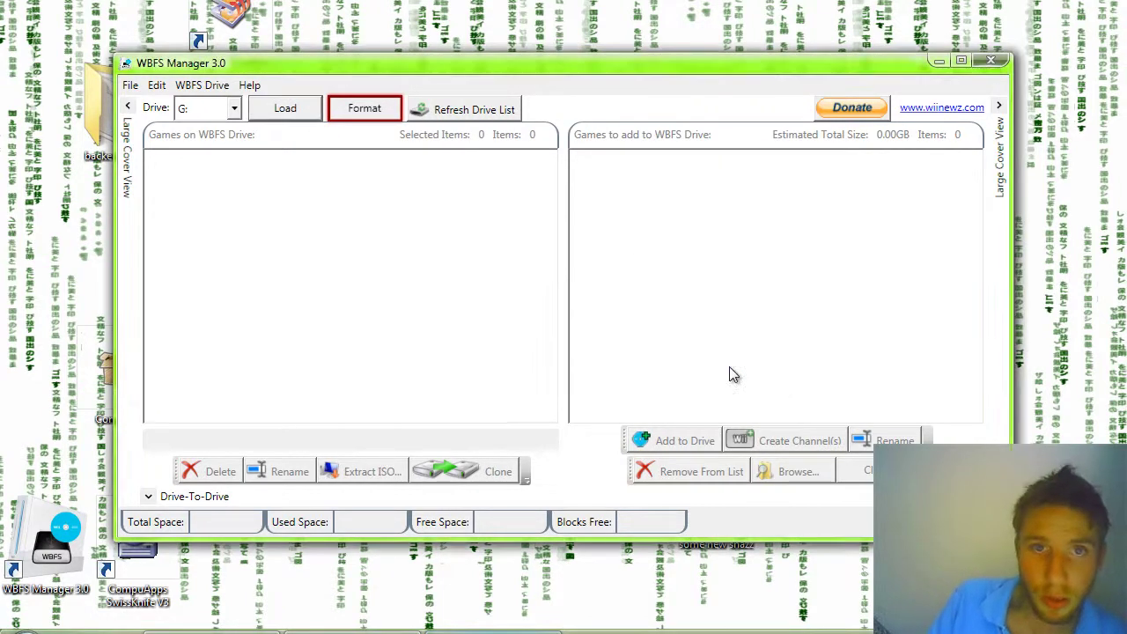
Refresh the drive list, choose drive G: again and retry formatting it.
left_click(492, 112)
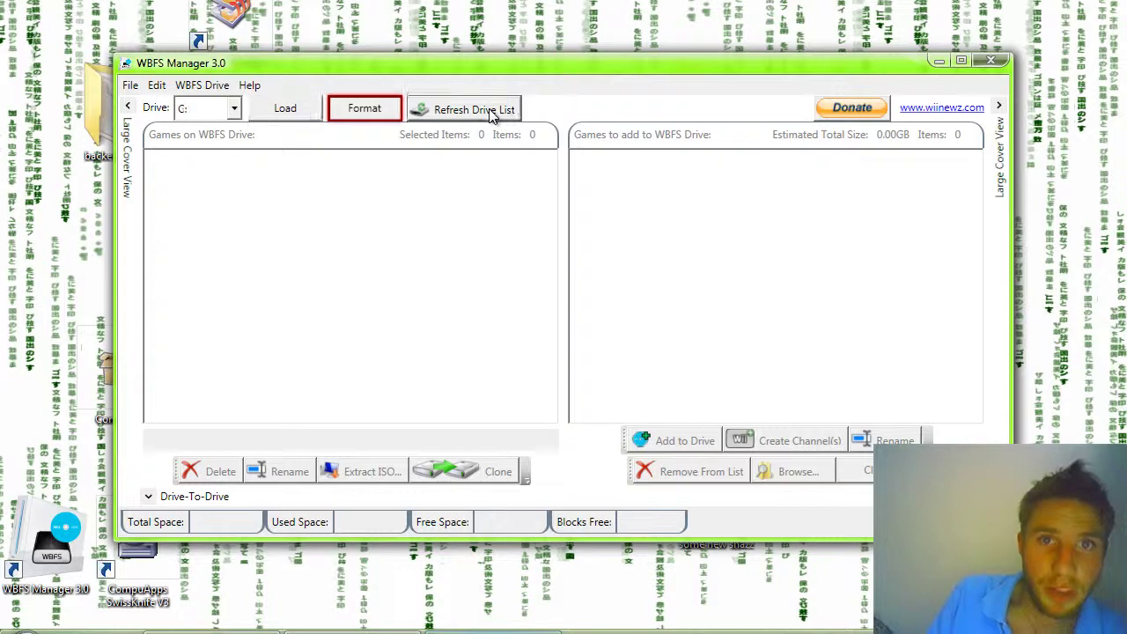
left_click(235, 109)
left_click(207, 188)
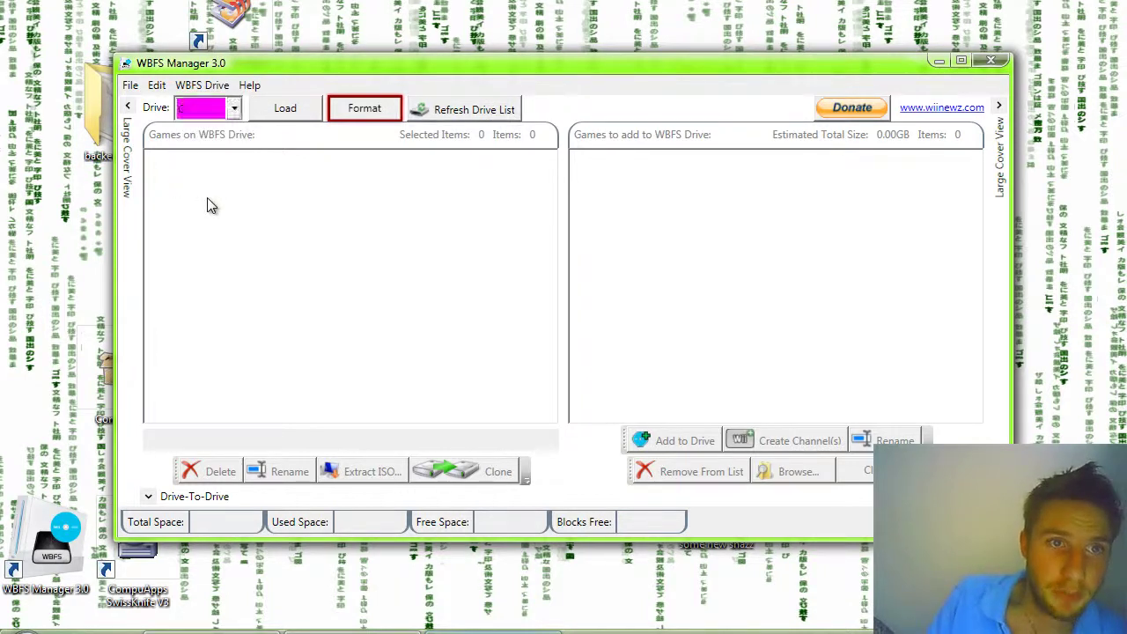
left_click(235, 110)
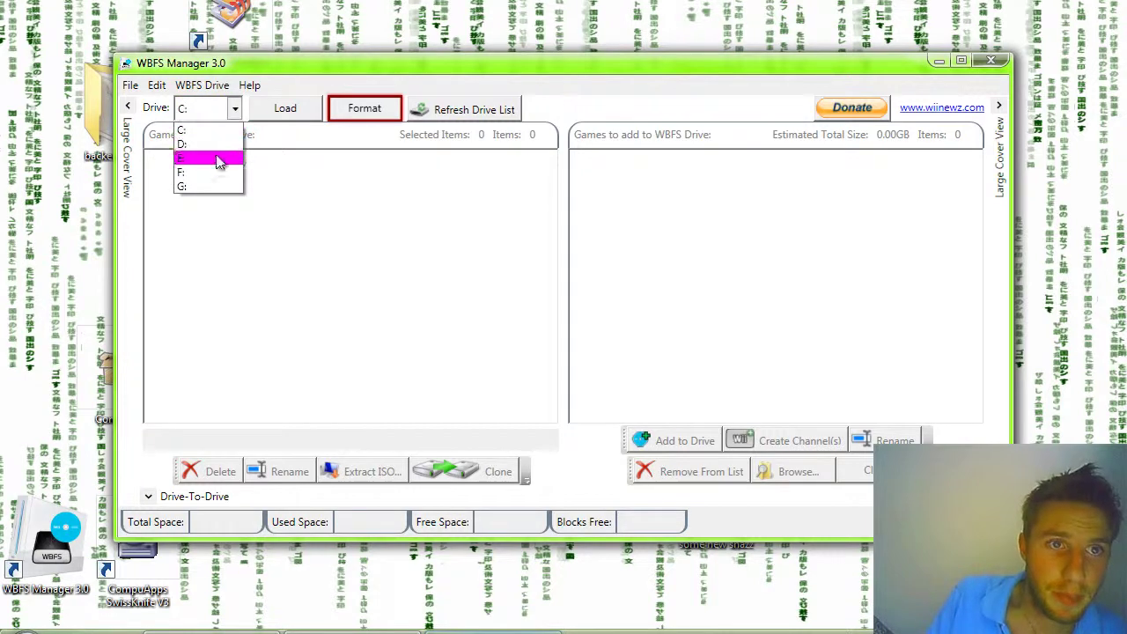
left_click(206, 191)
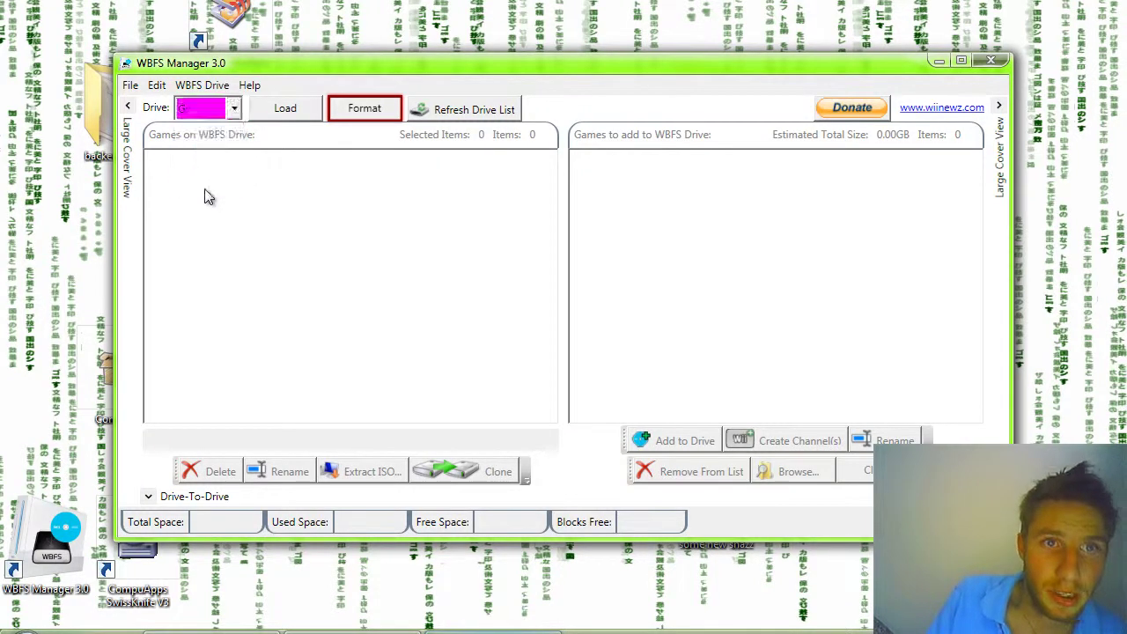
left_click(348, 112)
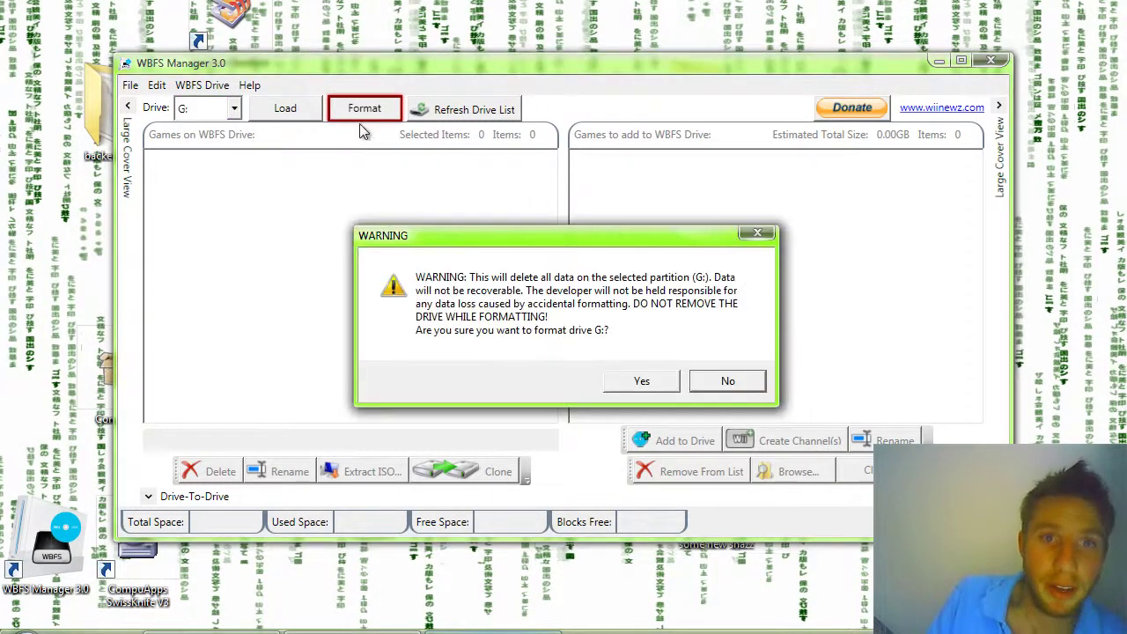
left_click(666, 388)
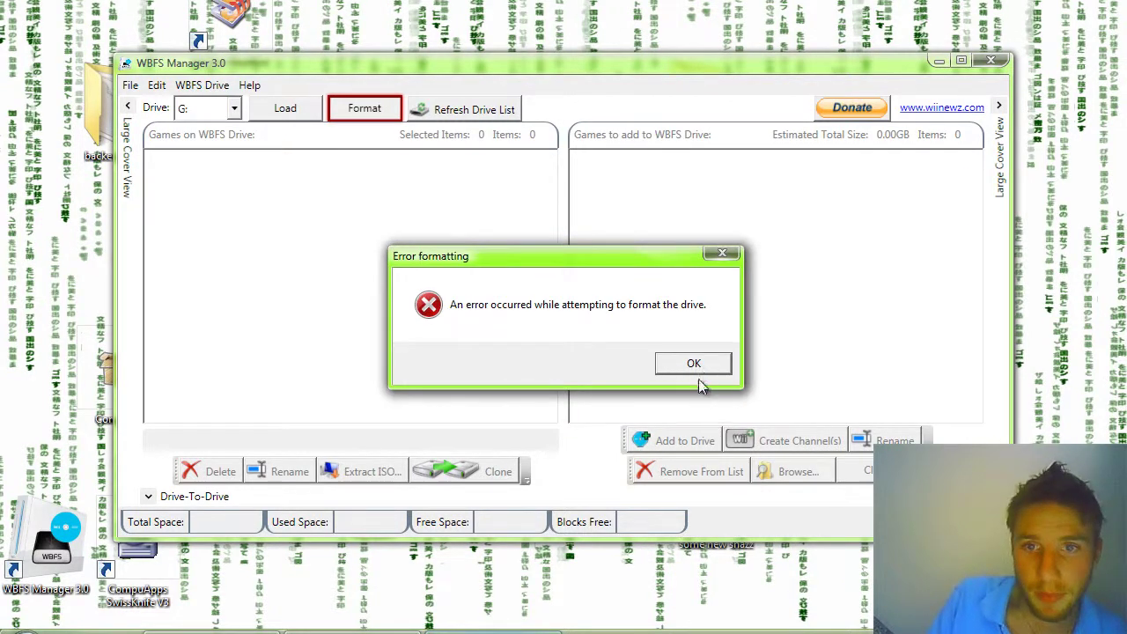
left_click(697, 369)
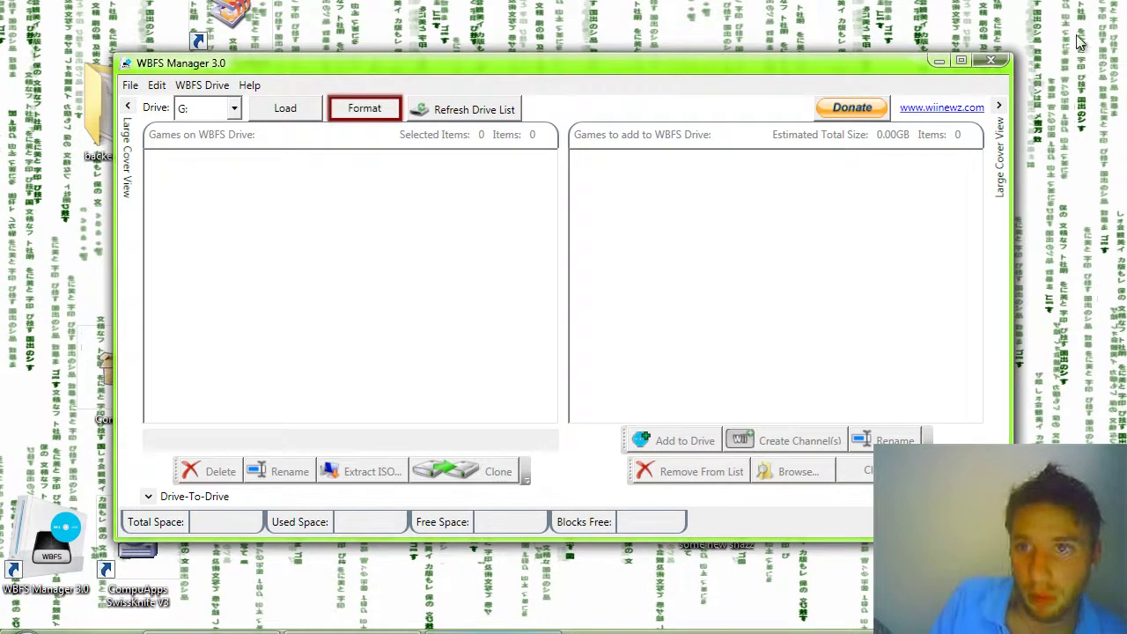
Restart WBFS Manager, choose drive G: and format it as a WBFS drive.
left_click(992, 61)
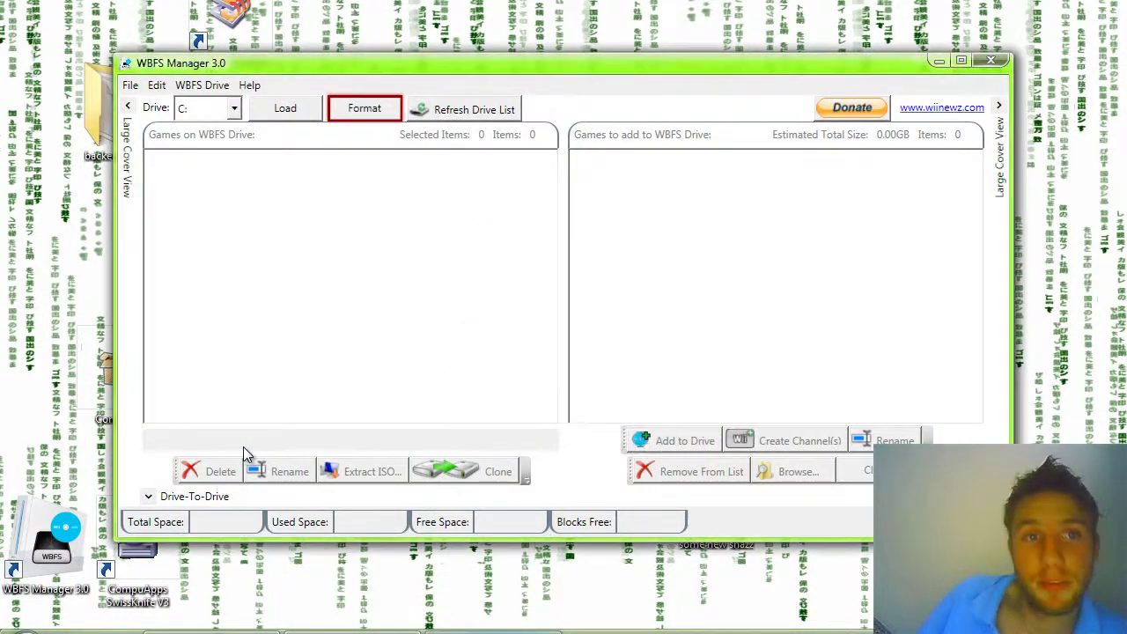
left_click(235, 109)
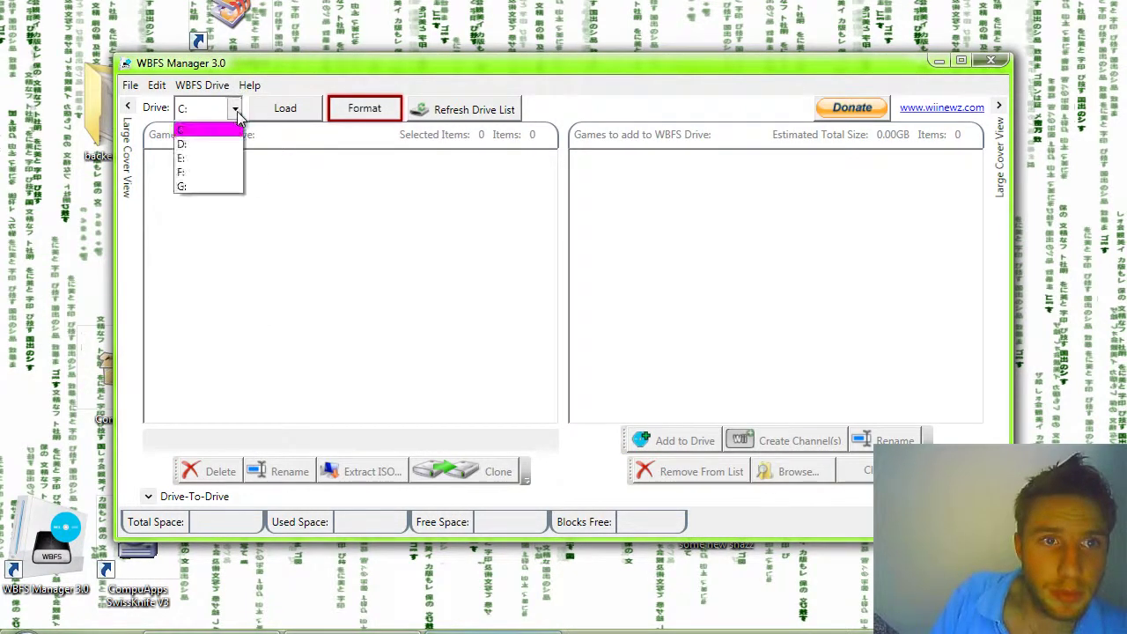
left_click(206, 187)
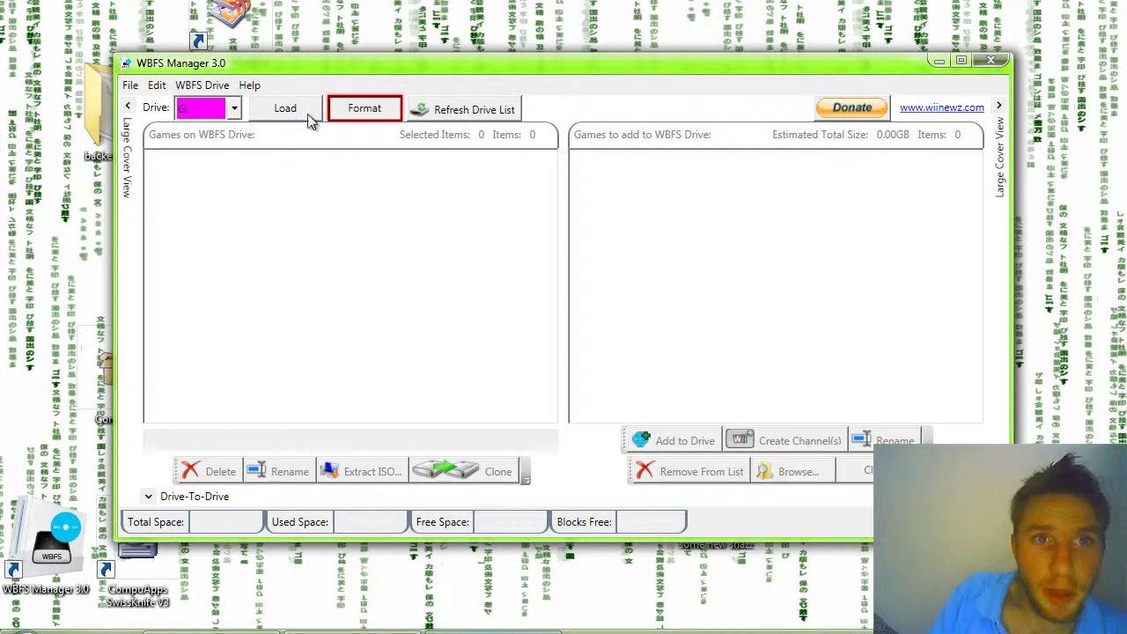
left_click(393, 106)
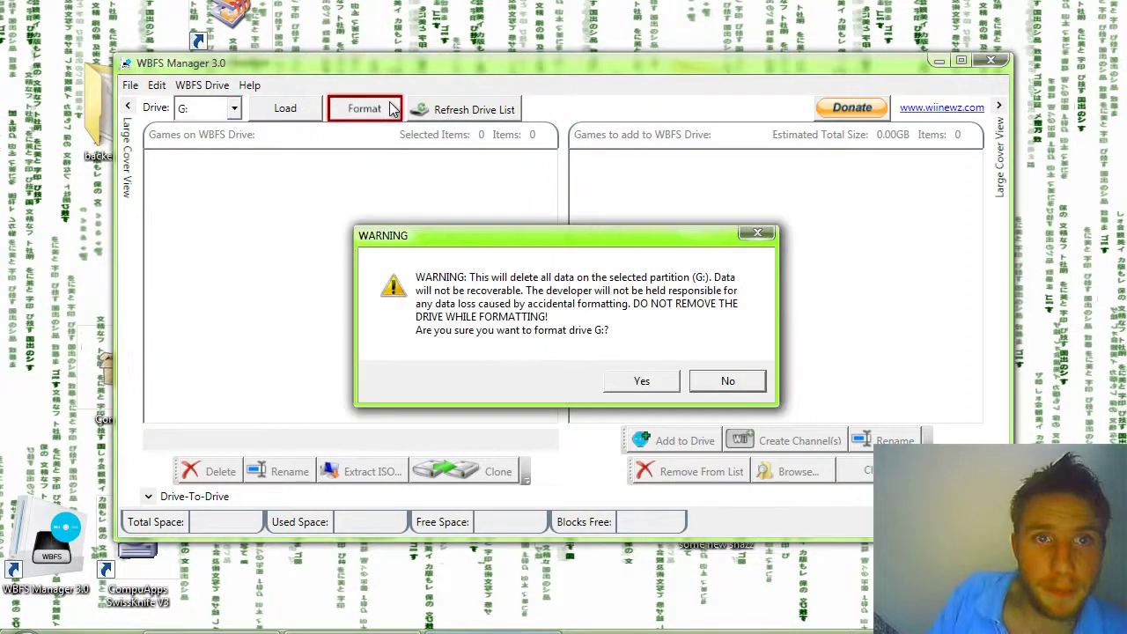
left_click(654, 382)
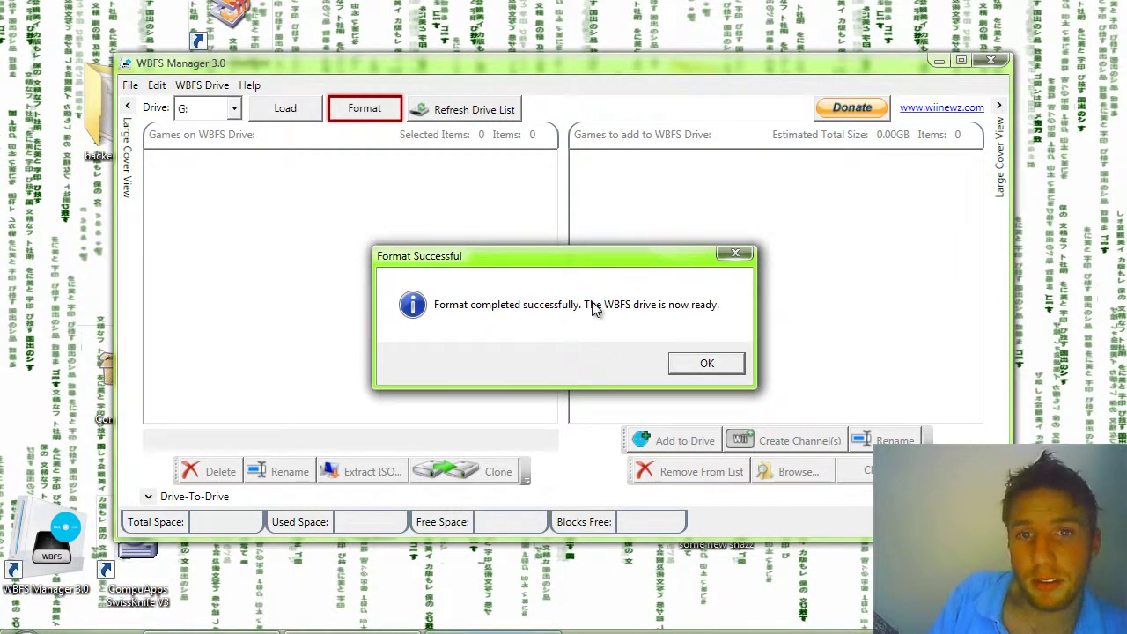
left_click(707, 365)
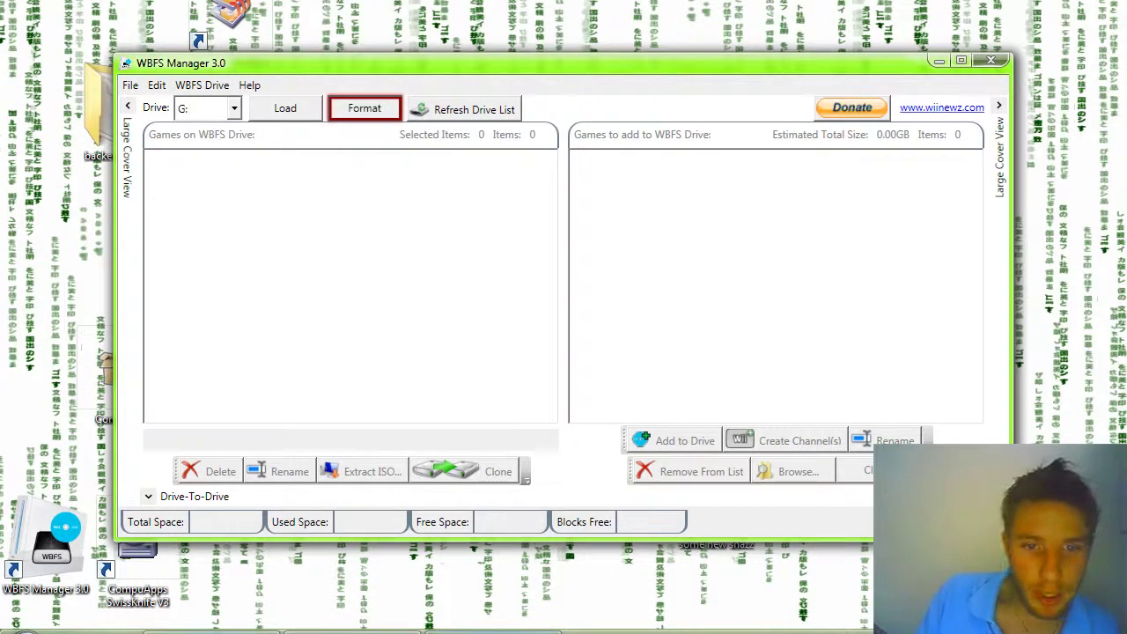
Close WBFS Manager and browse the Documents files, ending in the Torrent Downloads folder.
key("alt+F4")
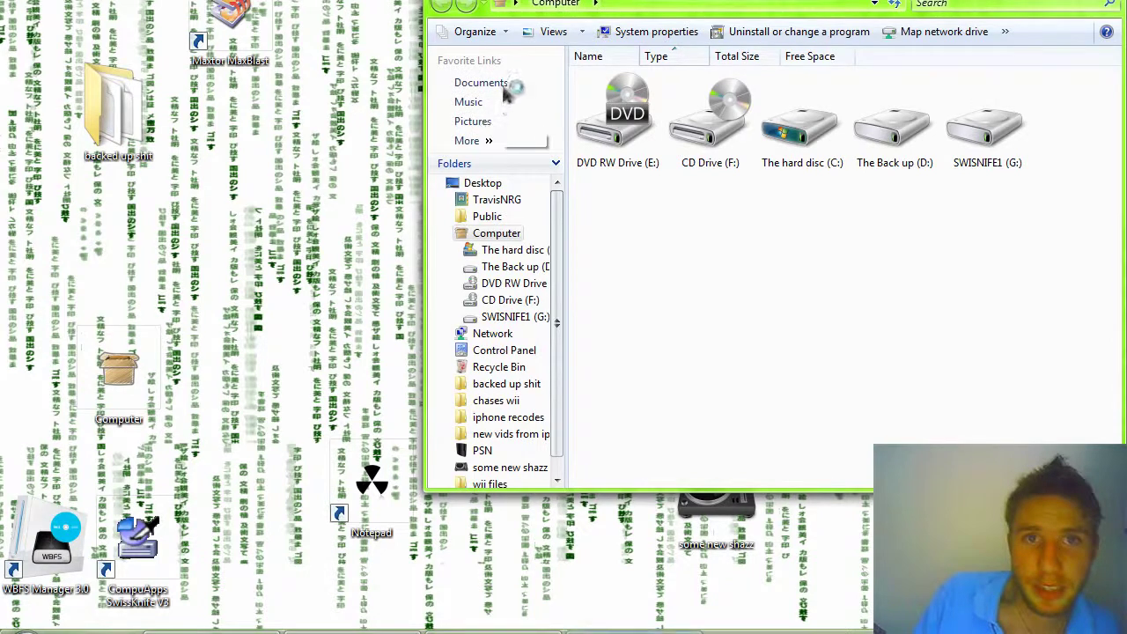
left_click(513, 84)
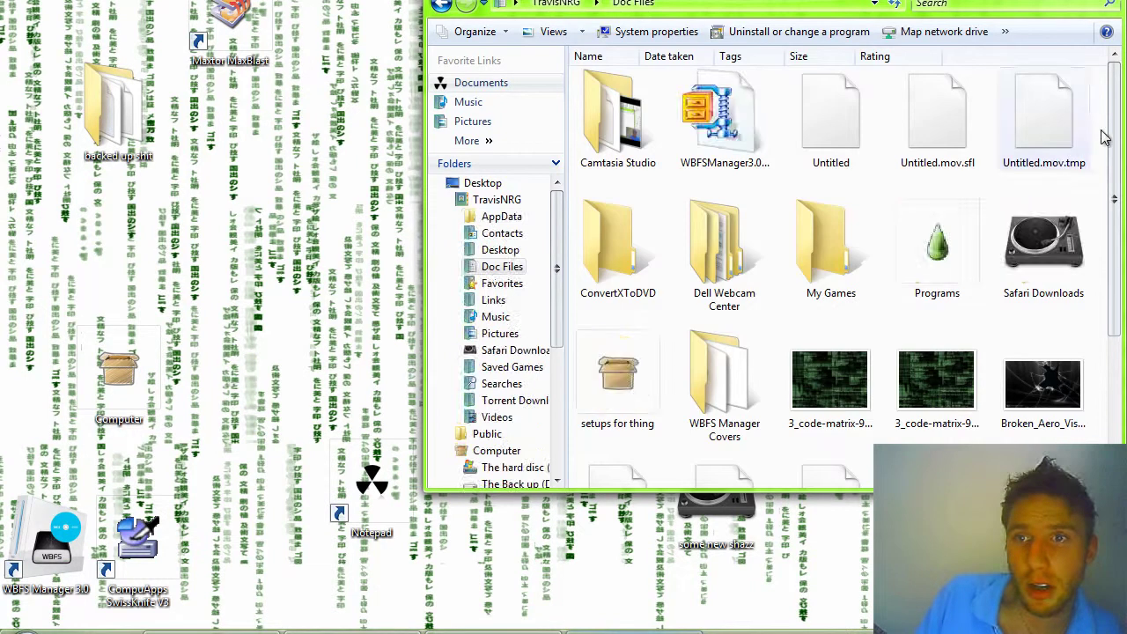
scroll(1111, 230, "down", 2)
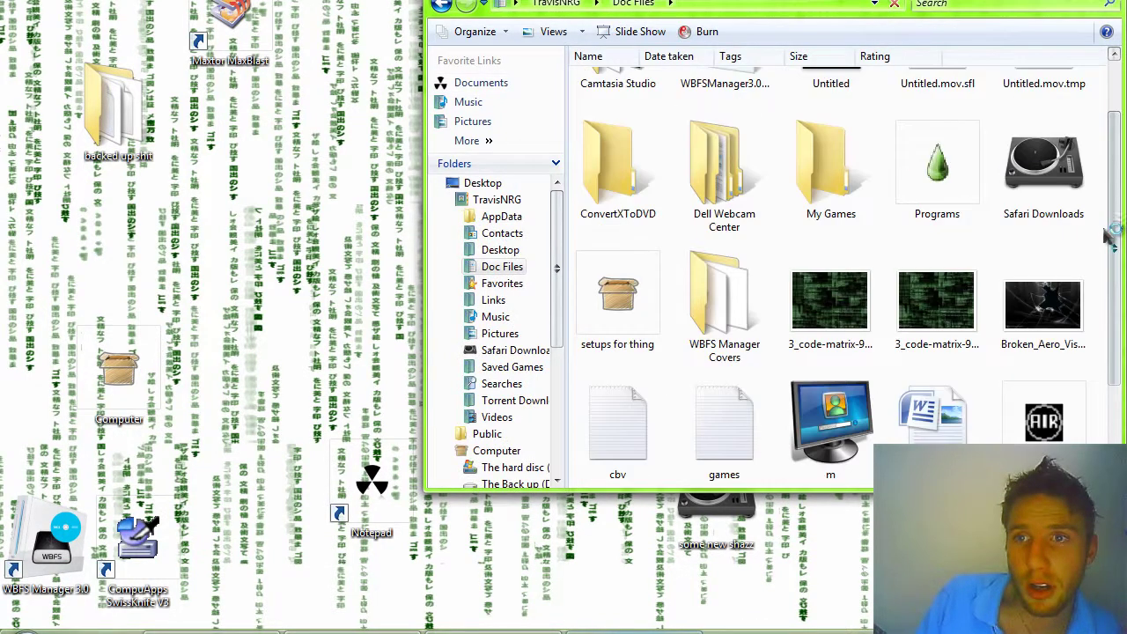
scroll(1112, 233, "down", 2)
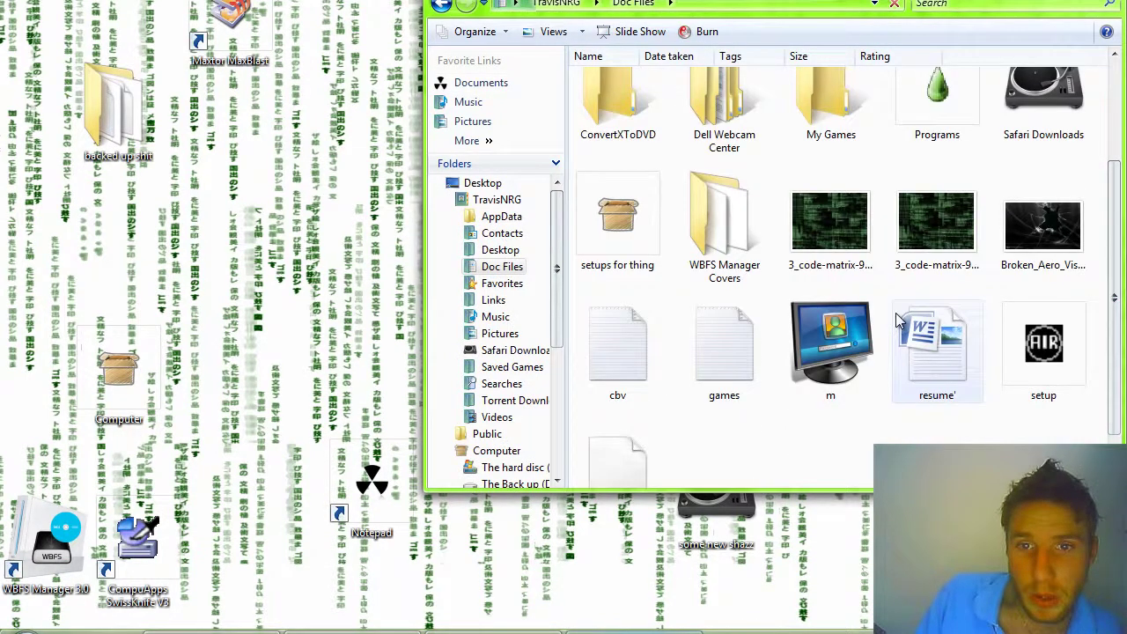
double_click(624, 460)
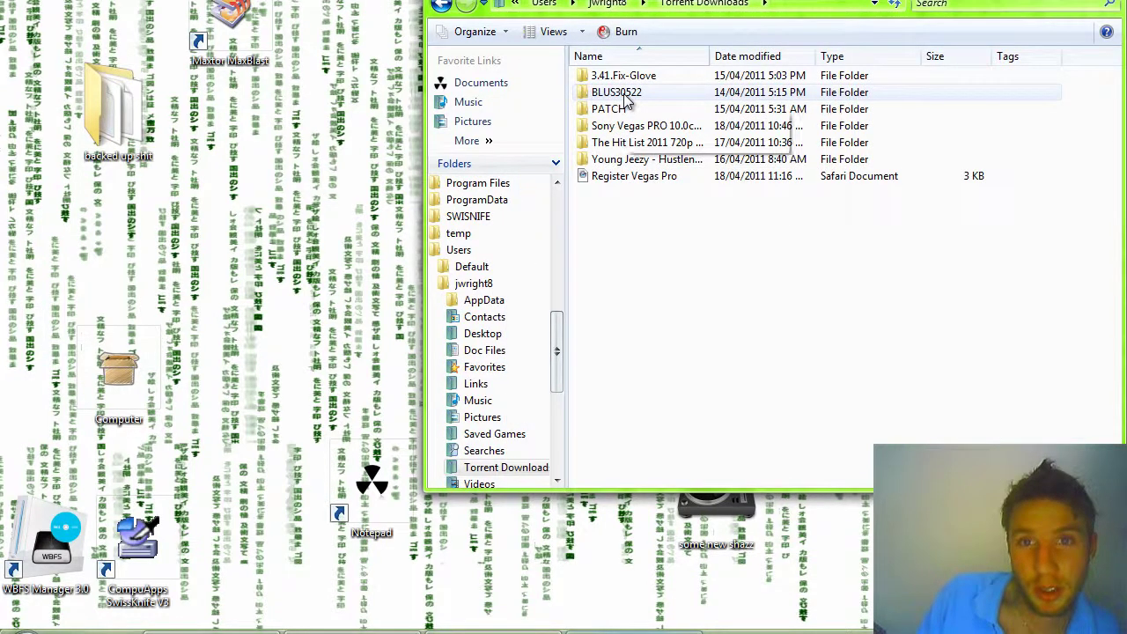
Close the Torrent Downloads folder and dismiss the scan-and-fix, drive K: format and AutoPlay prompts without taking any action.
mouse_move(624, 99)
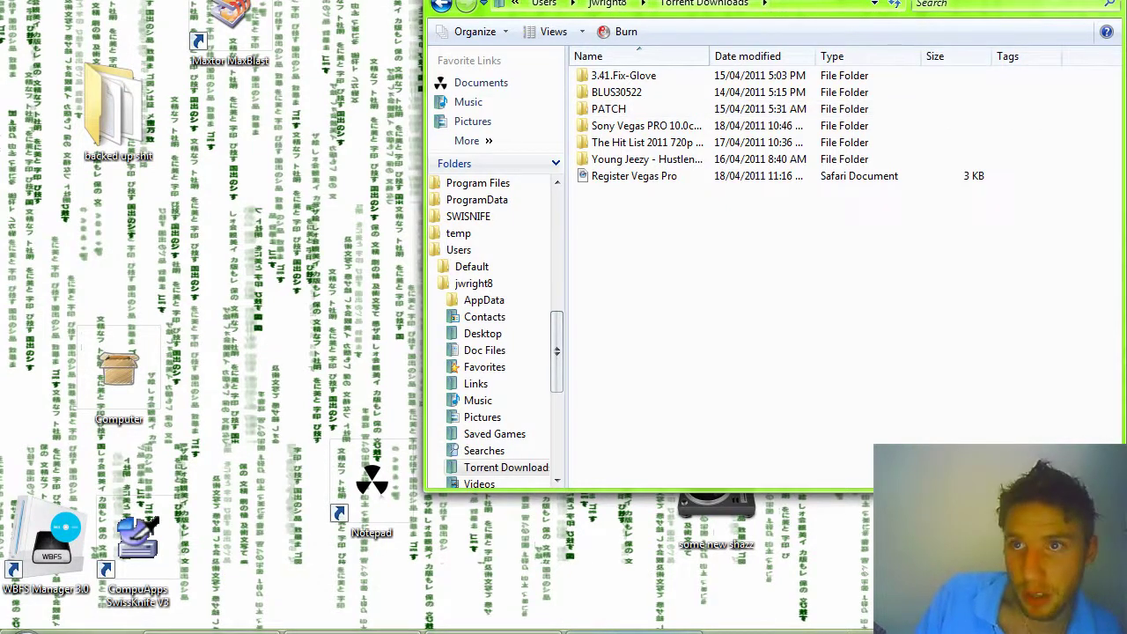
key("alt+F4")
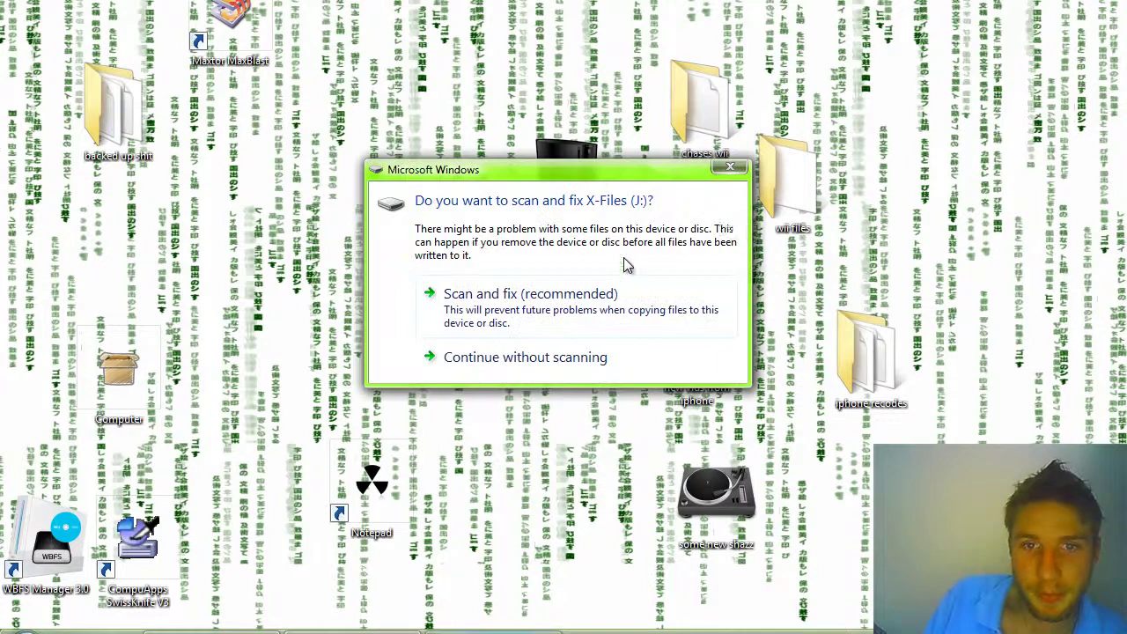
left_click(731, 168)
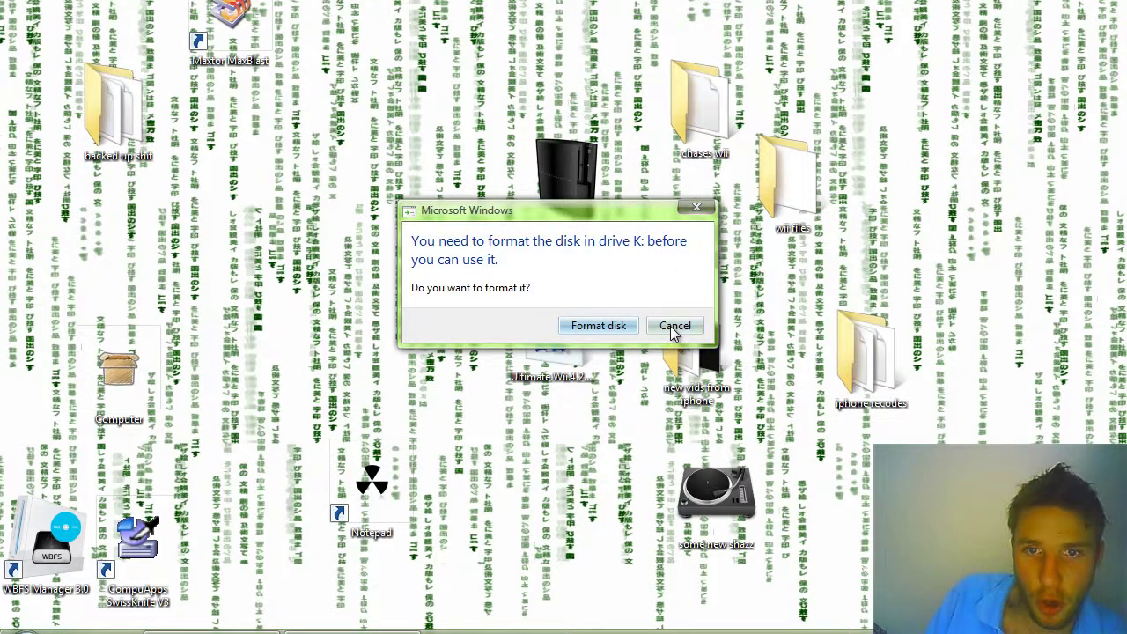
left_click(675, 325)
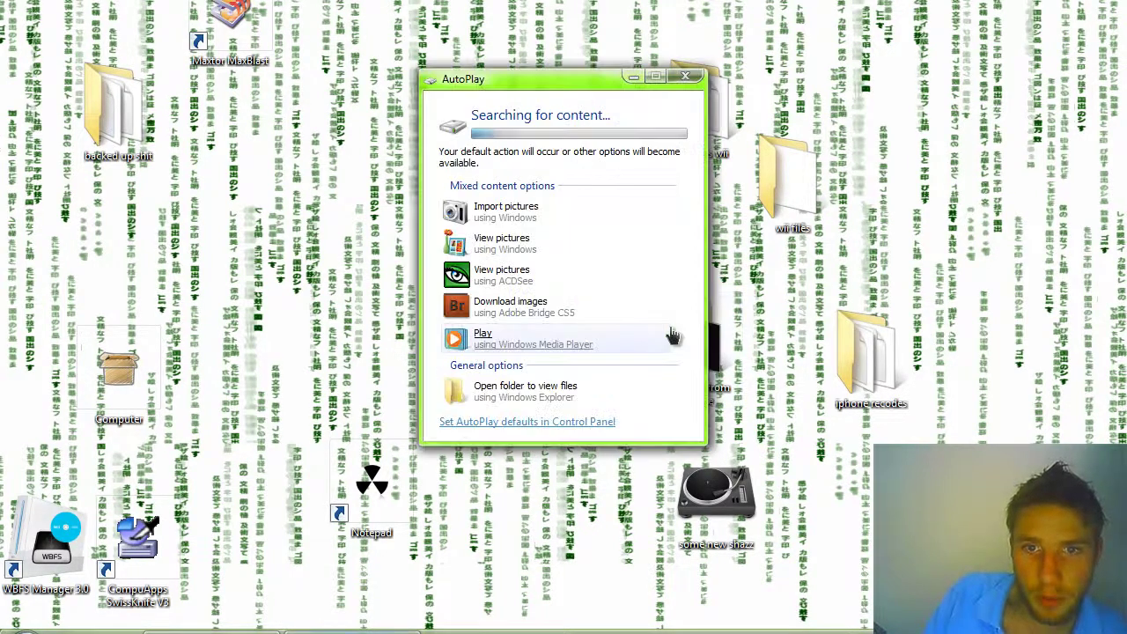
left_click(690, 78)
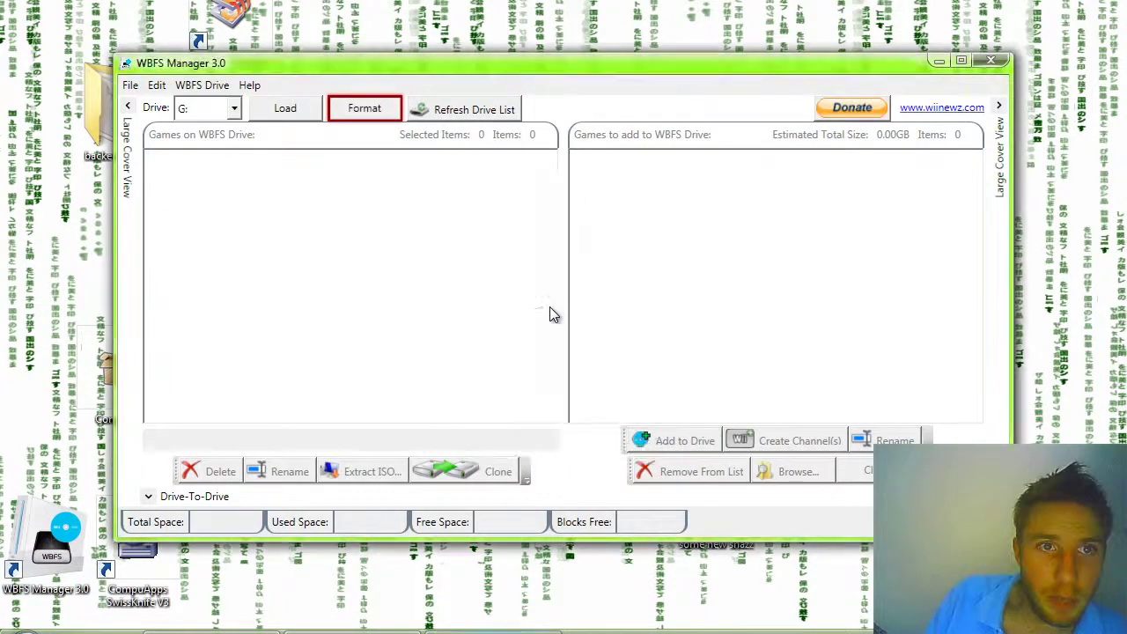
In WBFS Manager, choose drive I: and load its list of games.
left_click(234, 109)
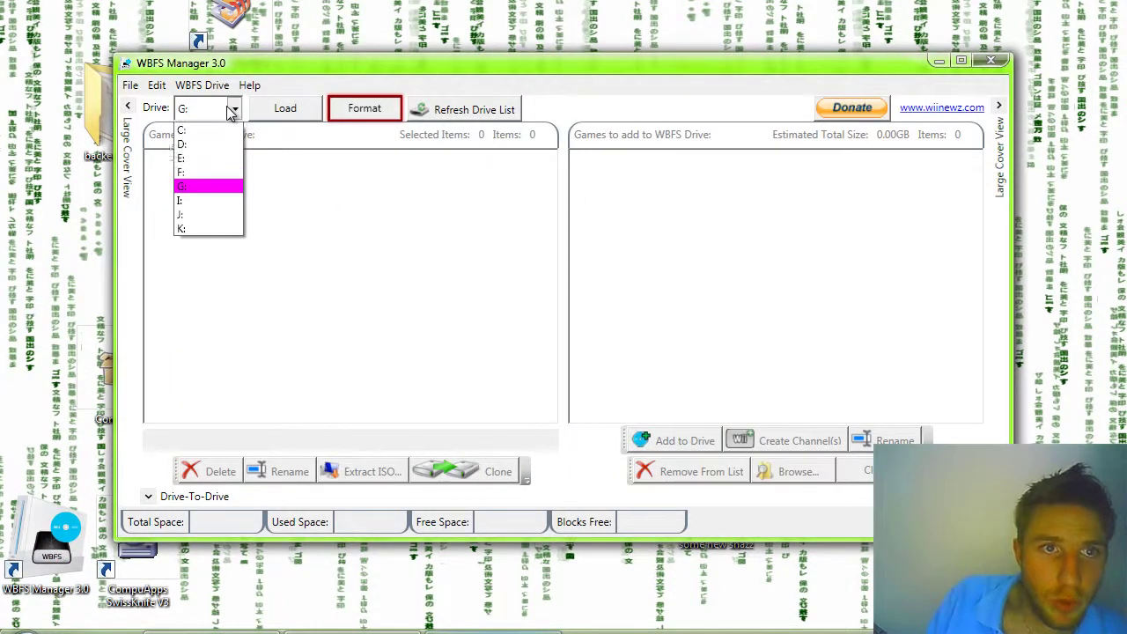
left_click(208, 198)
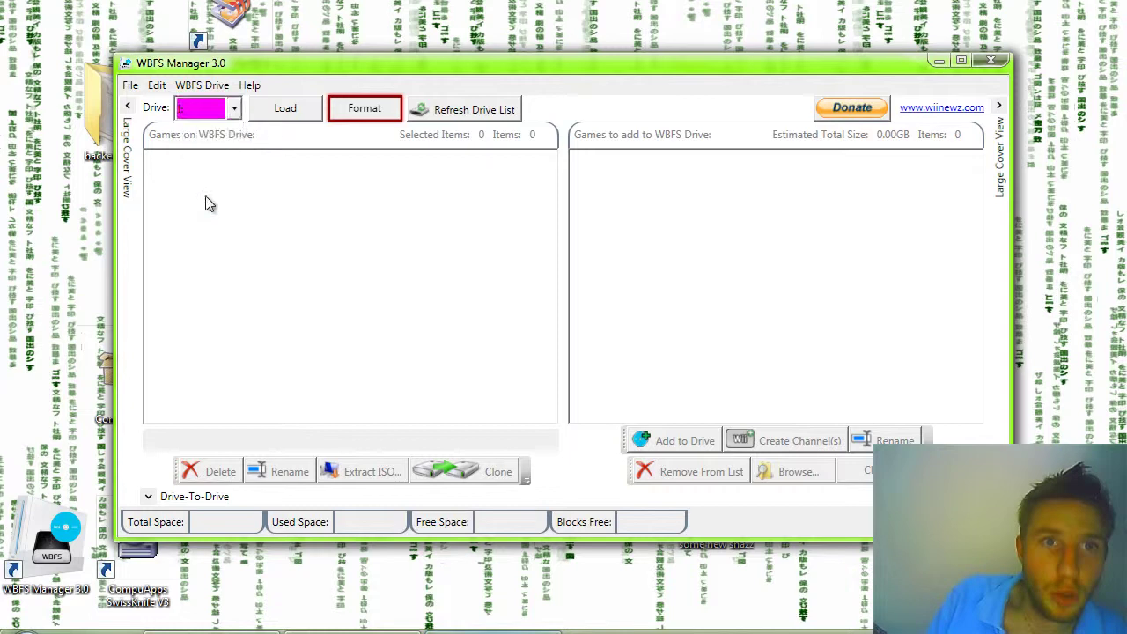
left_click(301, 109)
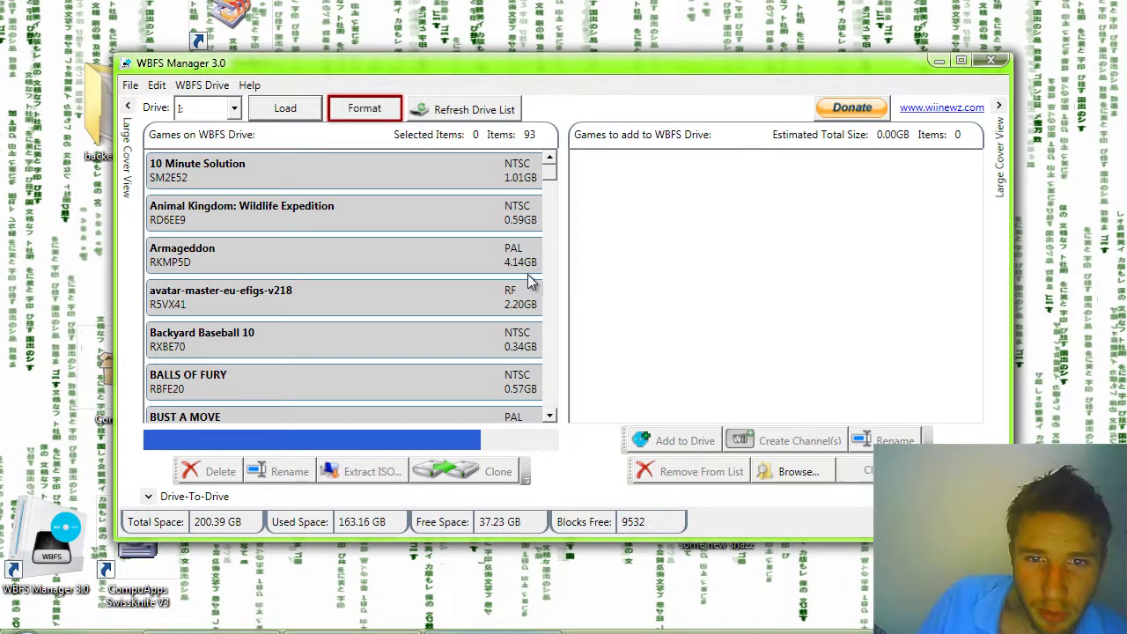
Look through the list of games on WBFS drive I:, then return to the start of the list.
left_click(550, 418)
left_click(550, 418)
left_click(549, 417)
double_click(550, 418)
left_click(549, 417)
left_click(550, 417)
left_click(550, 417)
left_click(550, 418)
left_click(550, 417)
left_click(549, 418)
left_click(550, 418)
double_click(550, 418)
double_click(549, 418)
left_click(550, 417)
double_click(550, 418)
double_click(550, 418)
left_click(550, 417)
left_click_drag(552, 416, 552, 416)
double_click(552, 416)
double_click(551, 416)
double_click(551, 416)
double_click(552, 416)
left_click(551, 418)
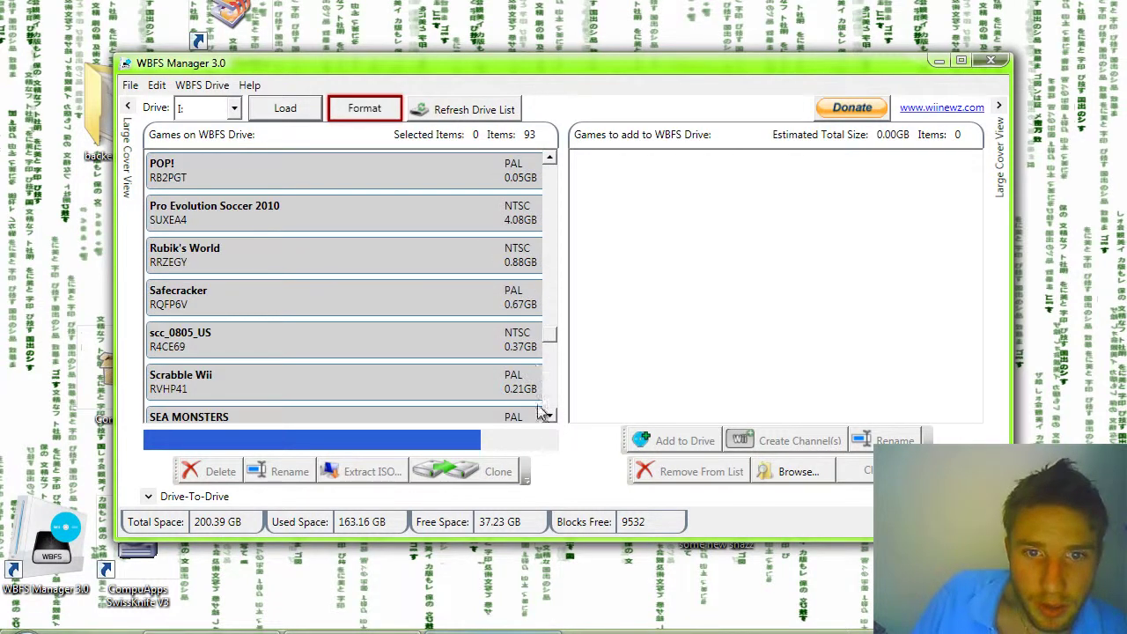
left_click_drag(548, 417, 551, 420)
left_click_drag(555, 380, 551, 155)
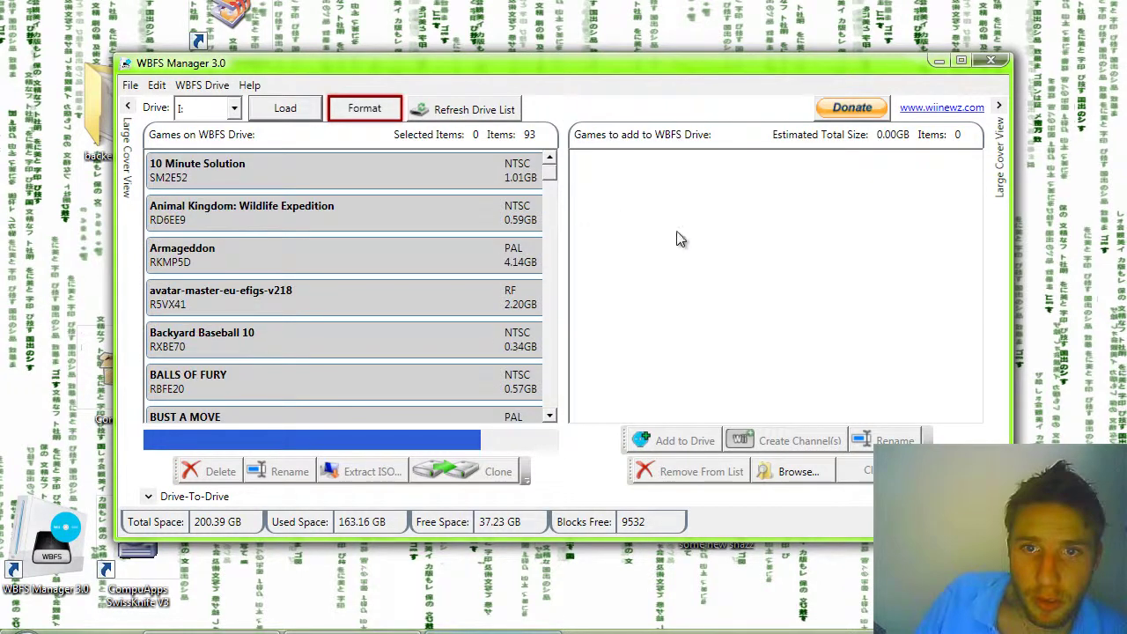